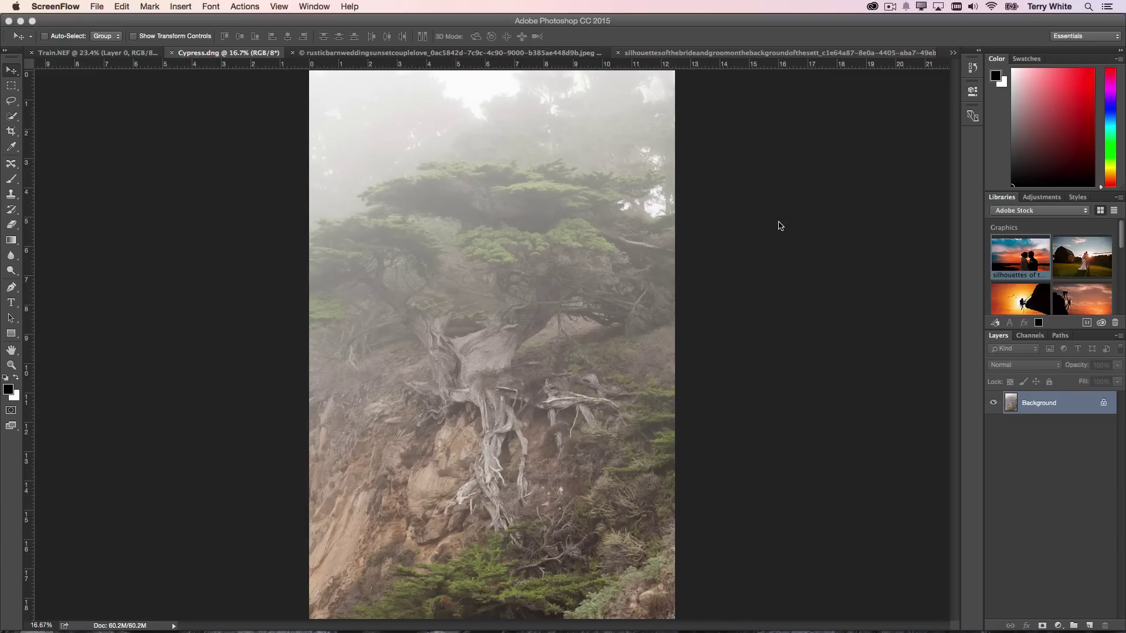
- Bring Photoshop forward on the foggy cypress photo and hide the rulers
{"action": "left_click", "coordinate": [742, 242]}
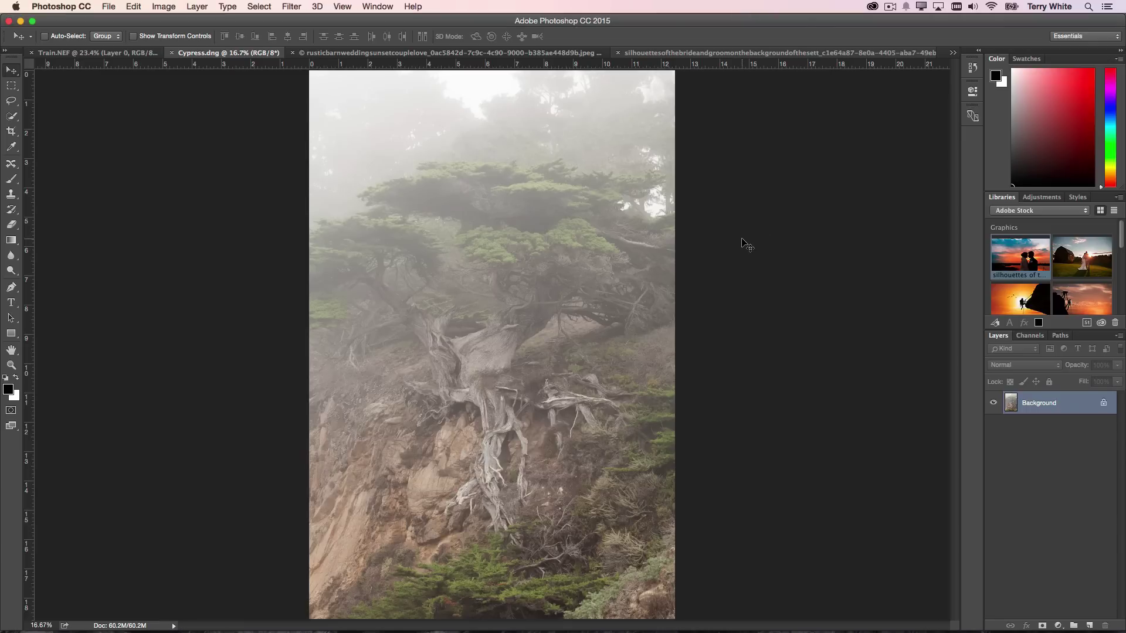
{"action": "key", "text": "super+r"}
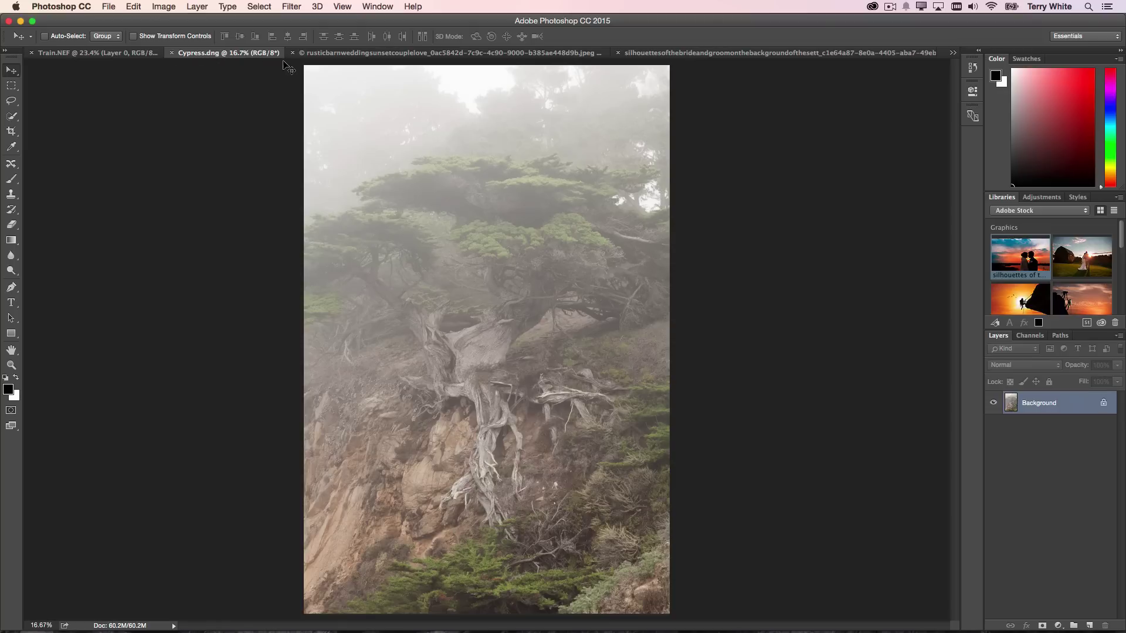
- Open the Camera Raw Filter on Cypress.dng at the Effects settings, with Dehaze still at 0
{"action": "left_click", "coordinate": [292, 7]}
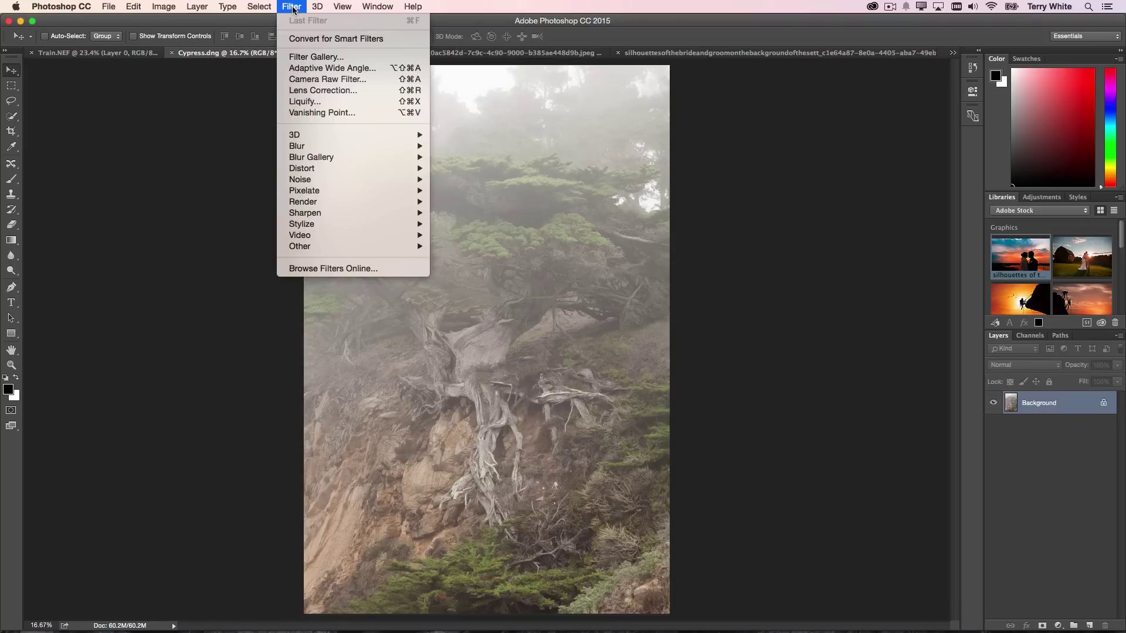
{"action": "left_click", "coordinate": [338, 80]}
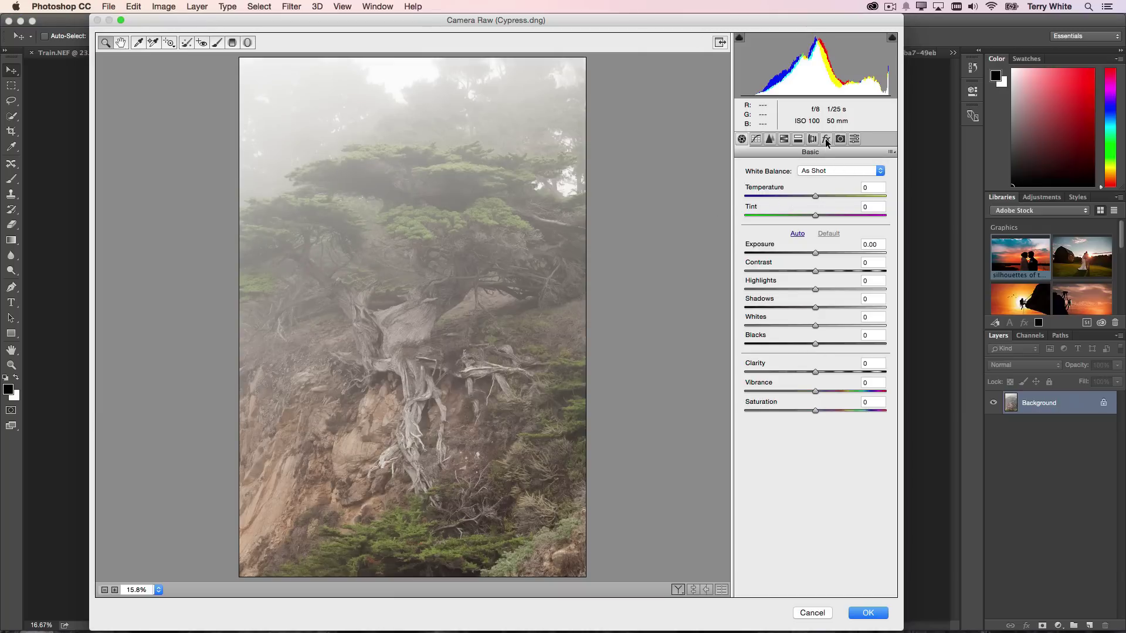
{"action": "left_click", "coordinate": [826, 139]}
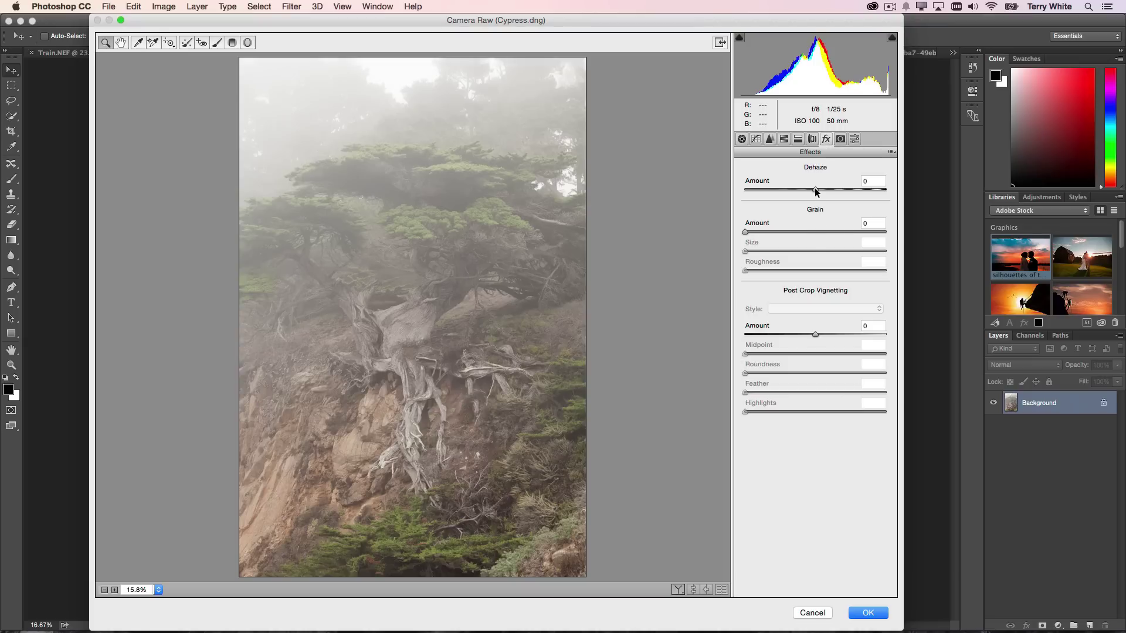
{"action": "mouse_move", "coordinate": [815, 190]}
{"action": "left_mouse_down"}
{"action": "mouse_move", "coordinate": [889, 192]}
{"action": "mouse_move", "coordinate": [786, 191]}
{"action": "mouse_move", "coordinate": [890, 191]}
{"action": "mouse_move", "coordinate": [815, 199]}
{"action": "left_mouse_up"}
{"action": "double_click", "coordinate": [815, 201]}
{"action": "left_click", "coordinate": [741, 139]}
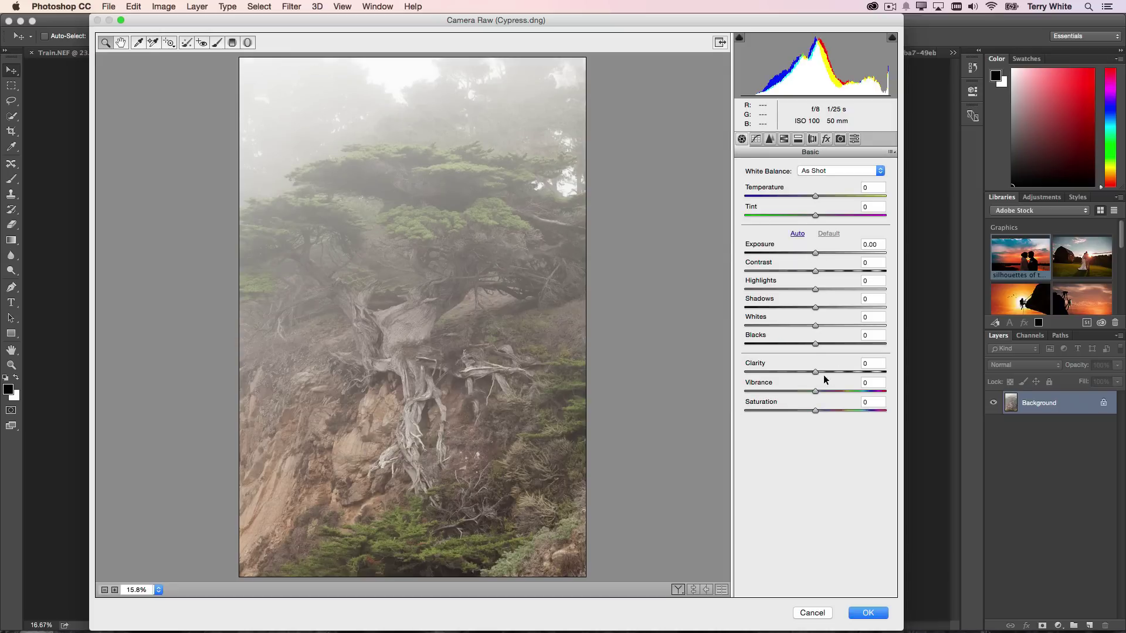
{"action": "mouse_move", "coordinate": [815, 272]}
{"action": "left_mouse_down"}
{"action": "mouse_move", "coordinate": [882, 270]}
{"action": "mouse_move", "coordinate": [759, 284]}
{"action": "mouse_move", "coordinate": [916, 277]}
{"action": "mouse_move", "coordinate": [815, 275]}
{"action": "left_mouse_up"}
{"action": "mouse_move", "coordinate": [815, 344]}
{"action": "left_mouse_down"}
{"action": "mouse_move", "coordinate": [745, 347]}
{"action": "mouse_move", "coordinate": [865, 345]}
{"action": "mouse_move", "coordinate": [815, 356]}
{"action": "left_mouse_up"}
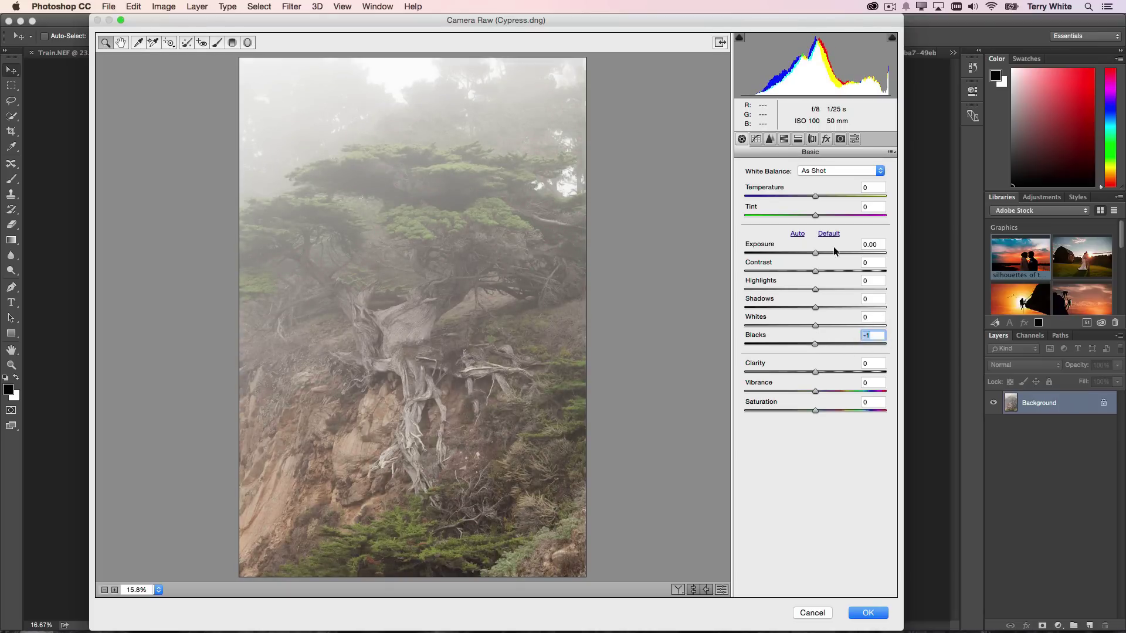
- Apply Dehaze +100 to the cypress photo, then switch to the Train.NEF photo
{"action": "left_click", "coordinate": [825, 139]}
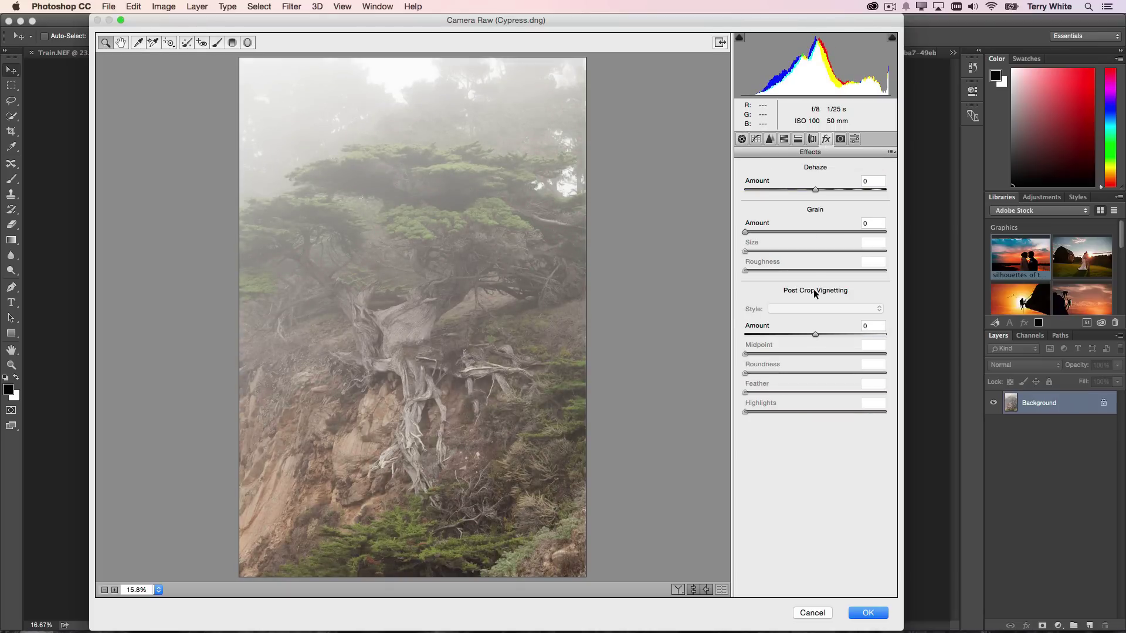
{"action": "left_click_drag", "start_coordinate": [815, 189], "coordinate": [903, 196]}
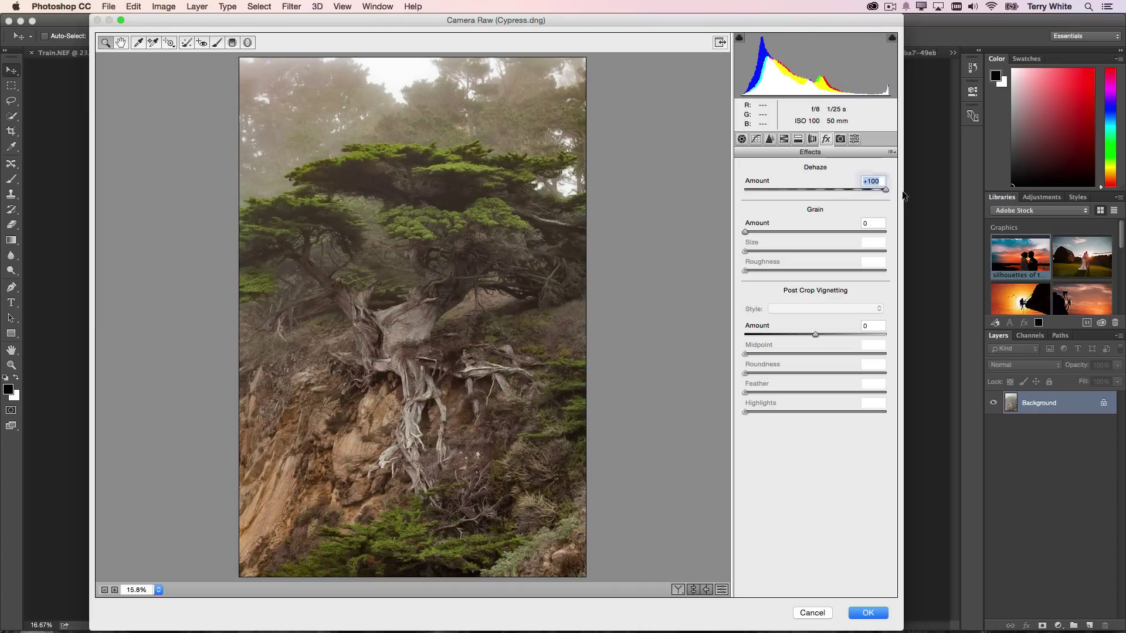
{"action": "left_click", "coordinate": [868, 614]}
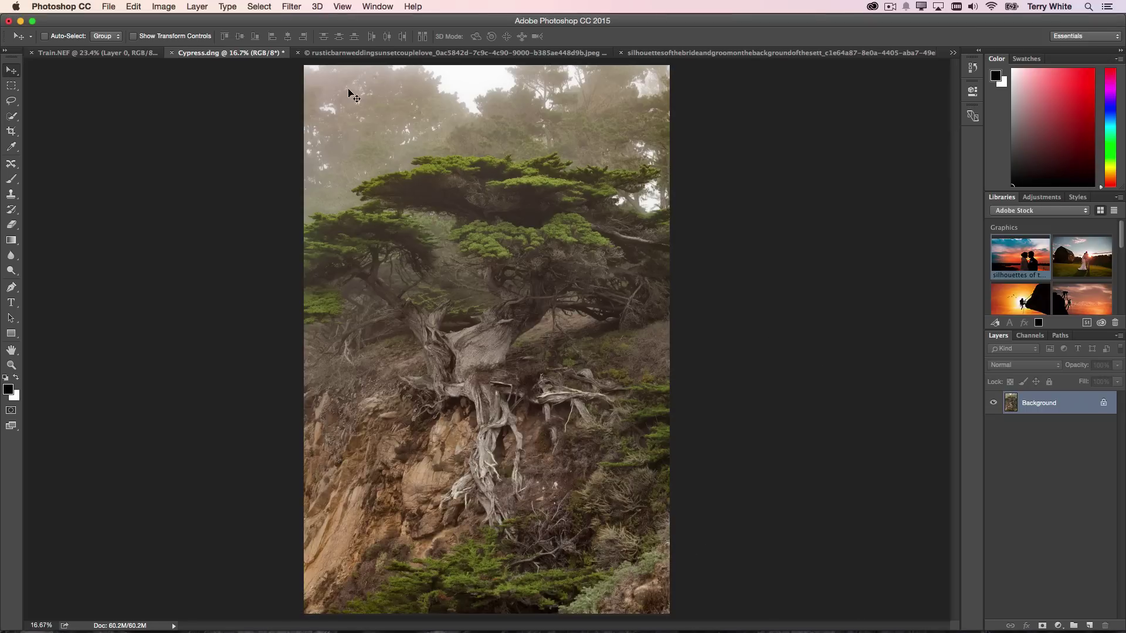
{"action": "left_click", "coordinate": [127, 54]}
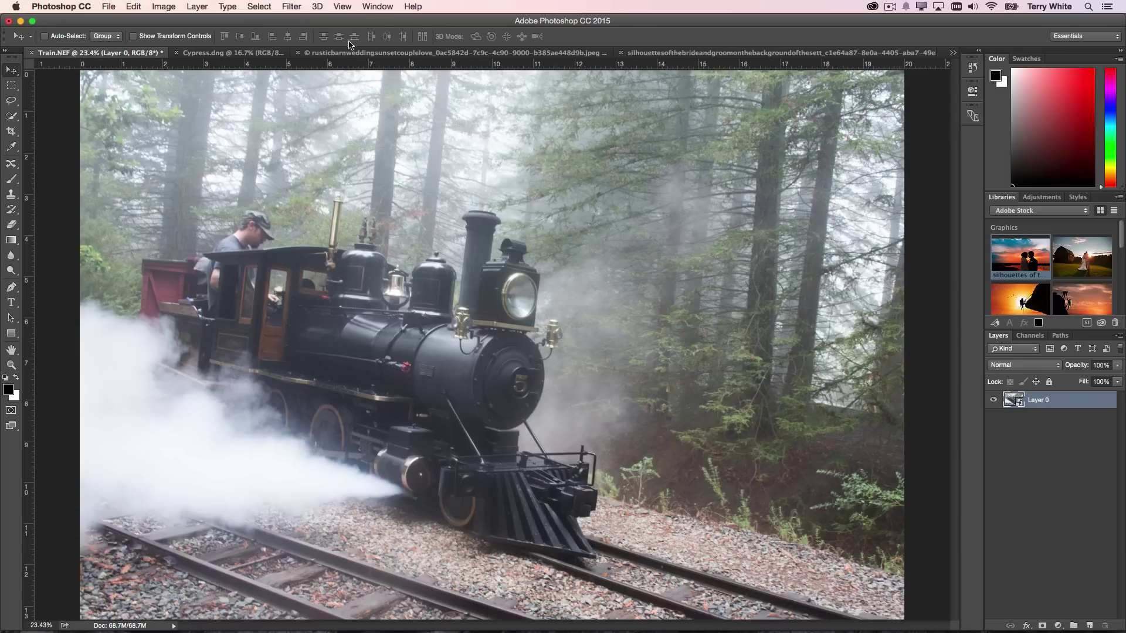
- Apply a Camera Raw smart filter with Dehaze +100 to the steam-train photo
{"action": "left_click", "coordinate": [288, 6]}
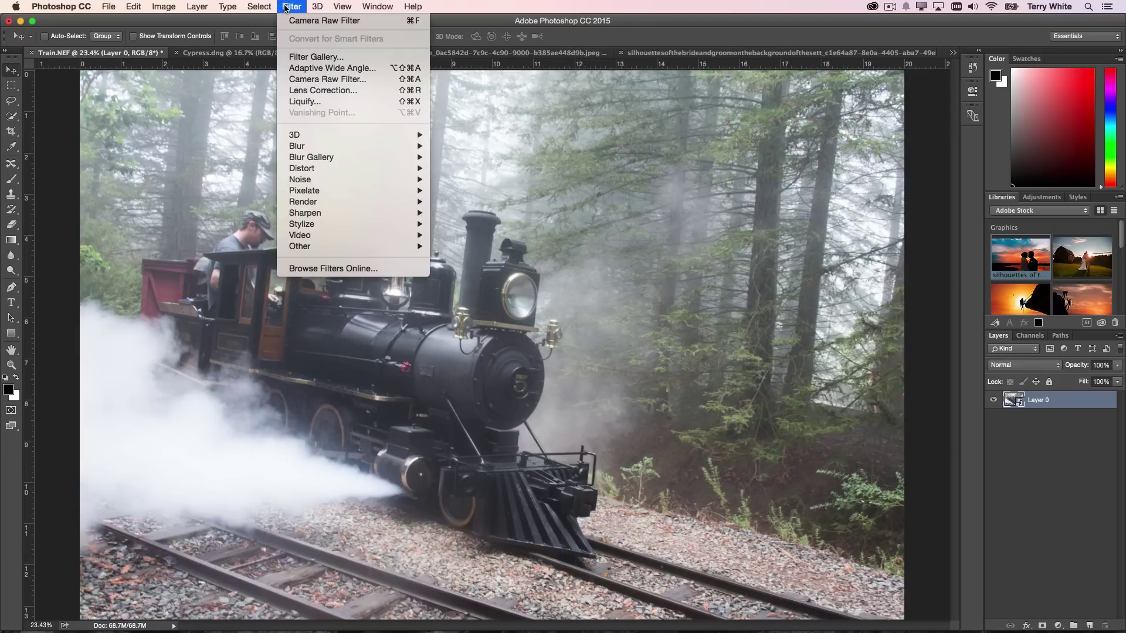
{"action": "left_click", "coordinate": [304, 80]}
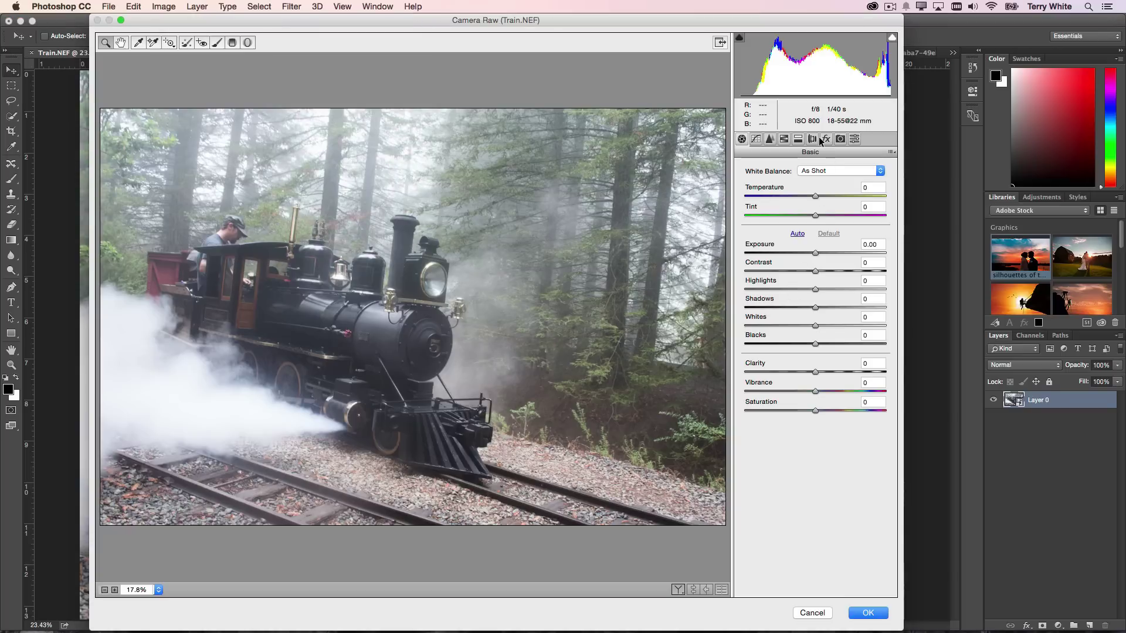
{"action": "left_click", "coordinate": [825, 139]}
{"action": "left_click_drag", "start_coordinate": [819, 192], "coordinate": [887, 191]}
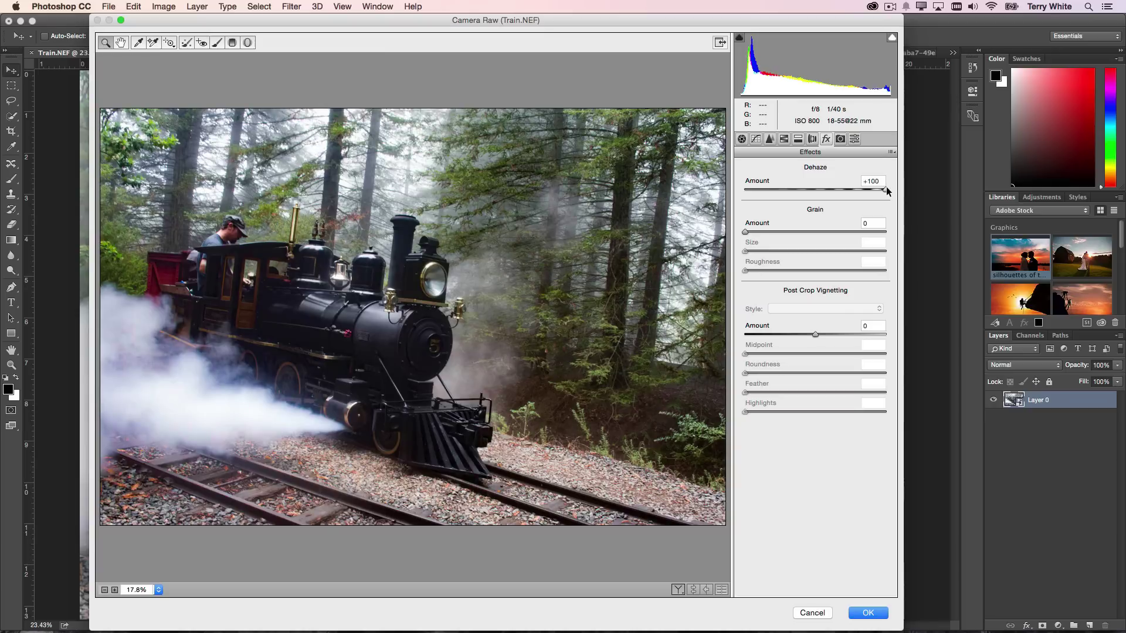
{"action": "left_click", "coordinate": [868, 614]}
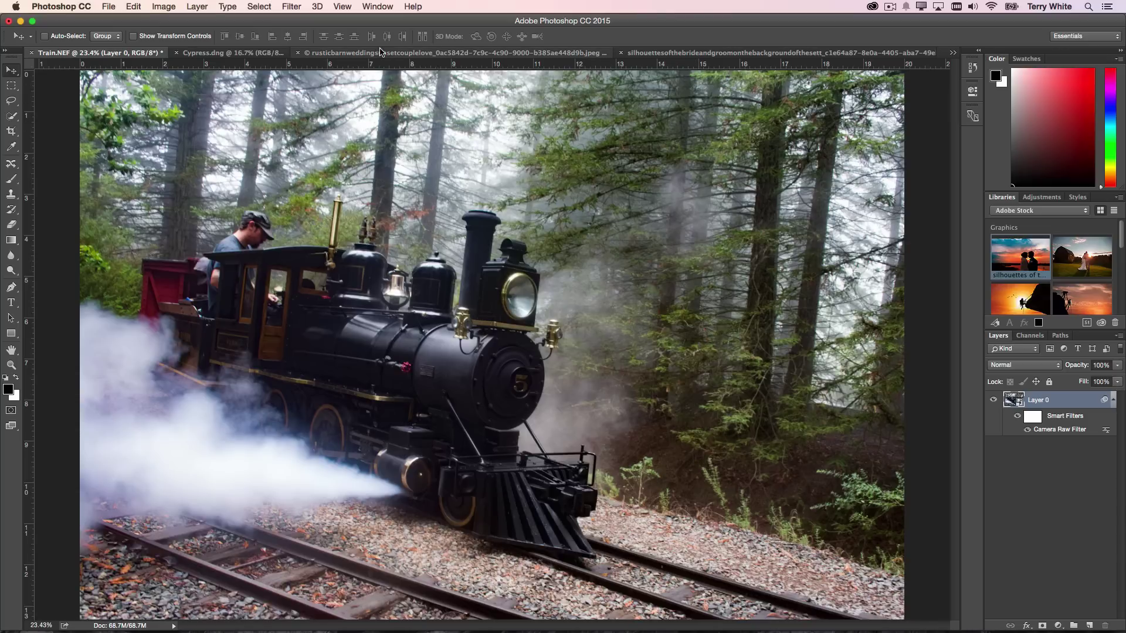
- On the barn wedding photo, apply Camera Raw Dehaze +68 to deepen the sky and clouds
{"action": "left_click", "coordinate": [374, 52]}
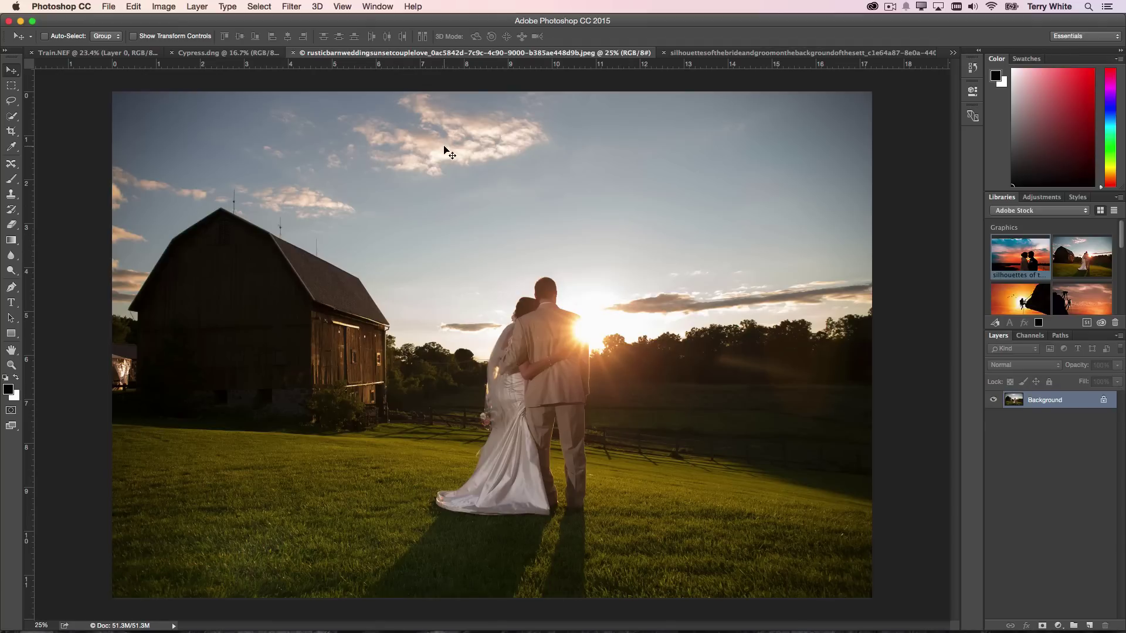
{"action": "left_click", "coordinate": [291, 7]}
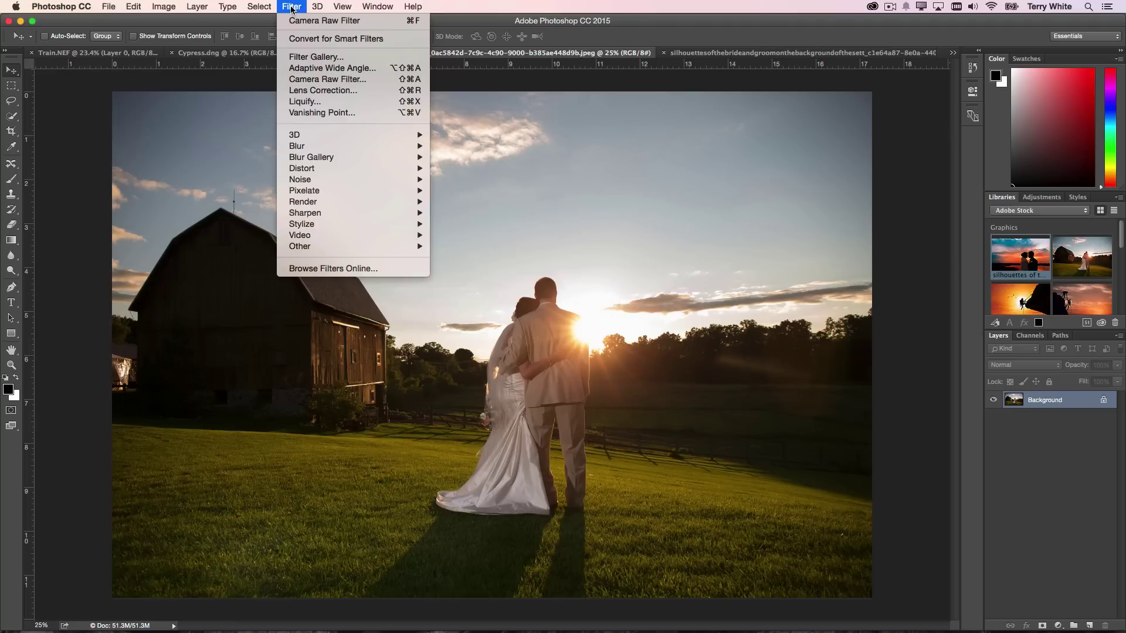
{"action": "left_click", "coordinate": [300, 80]}
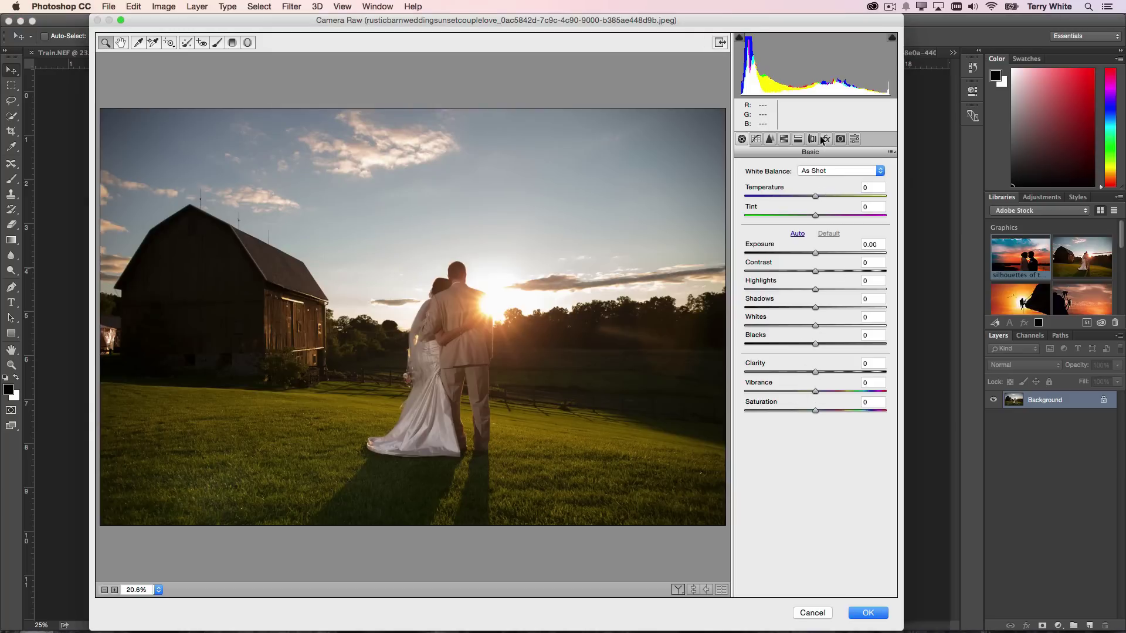
{"action": "left_click", "coordinate": [824, 139]}
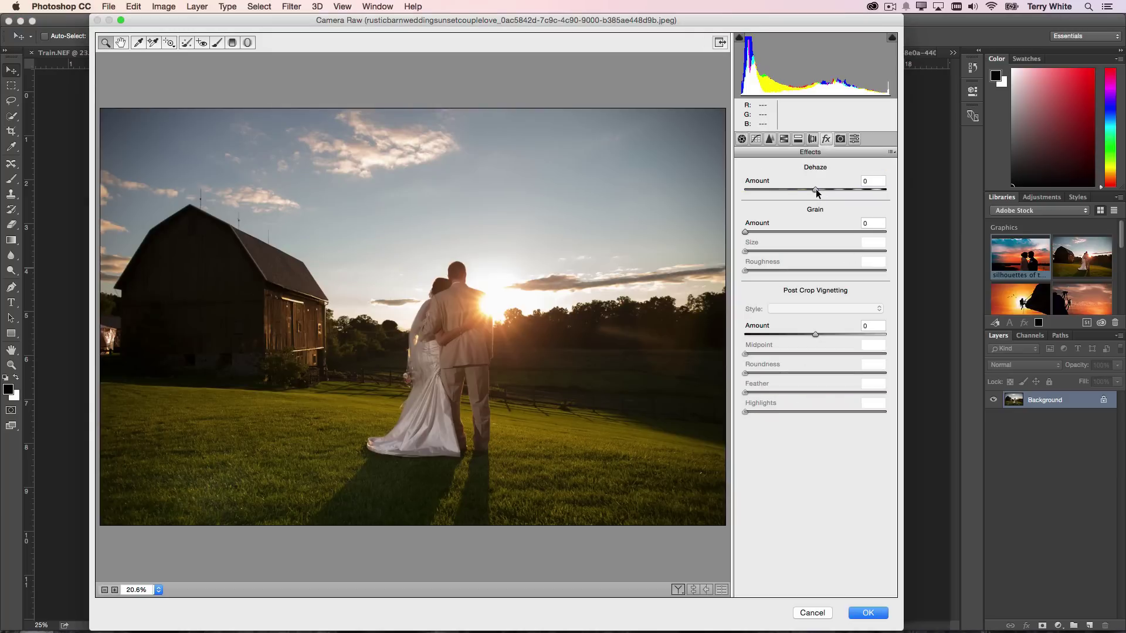
{"action": "left_click_drag", "start_coordinate": [815, 192], "coordinate": [862, 188]}
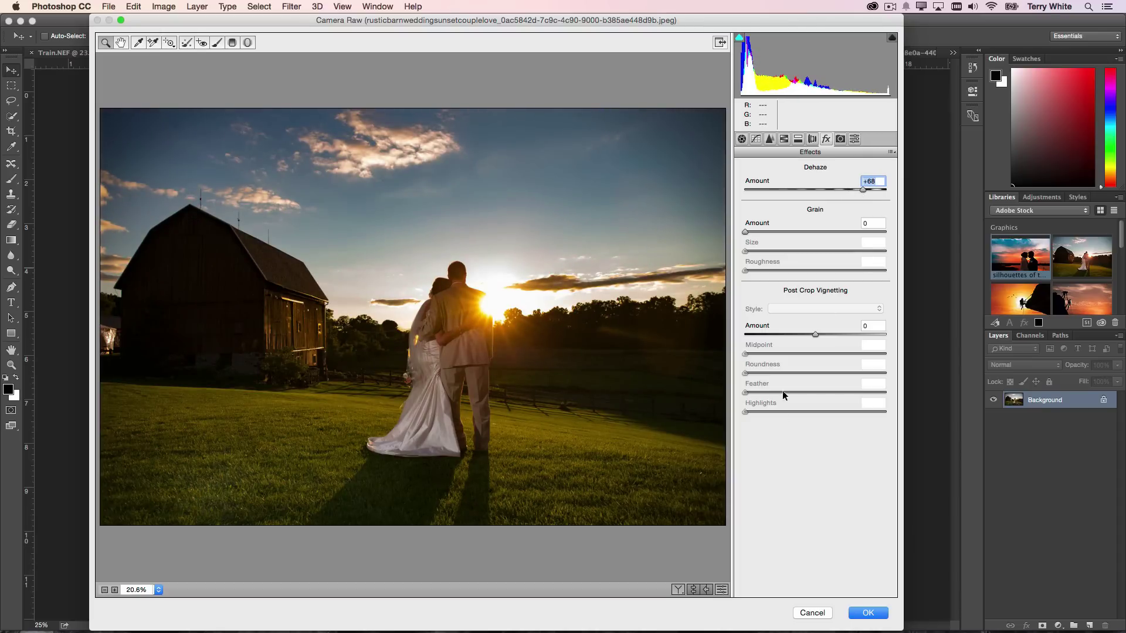
{"action": "left_click", "coordinate": [857, 618]}
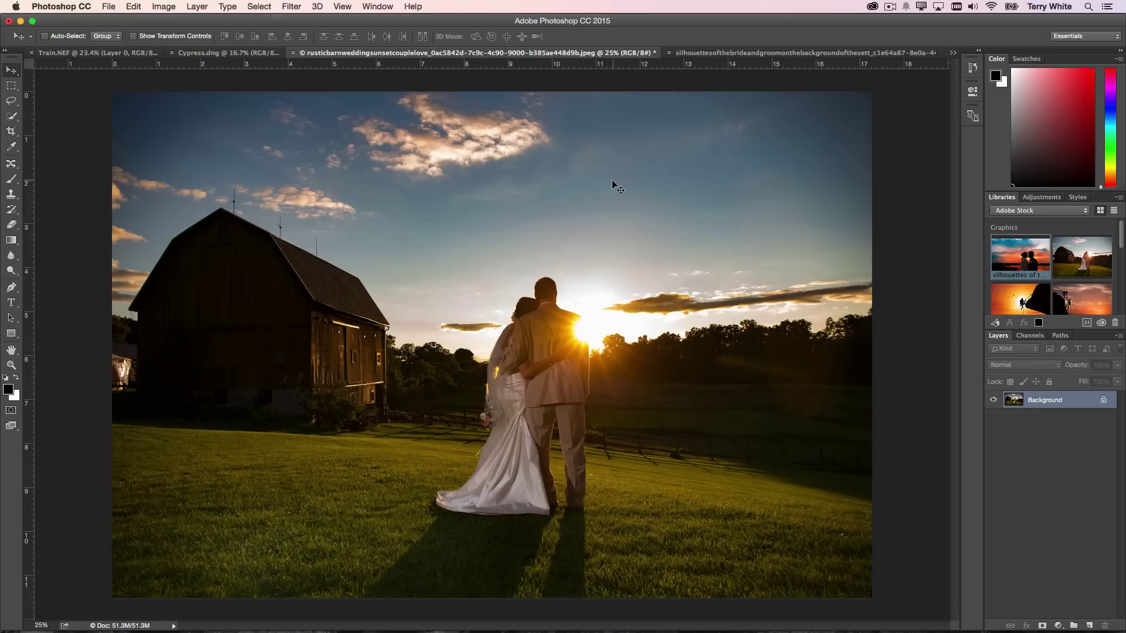
- On the sunset silhouette photo, swing Camera Raw Dehaze negative, then settle it at +8
{"action": "left_click", "coordinate": [689, 53]}
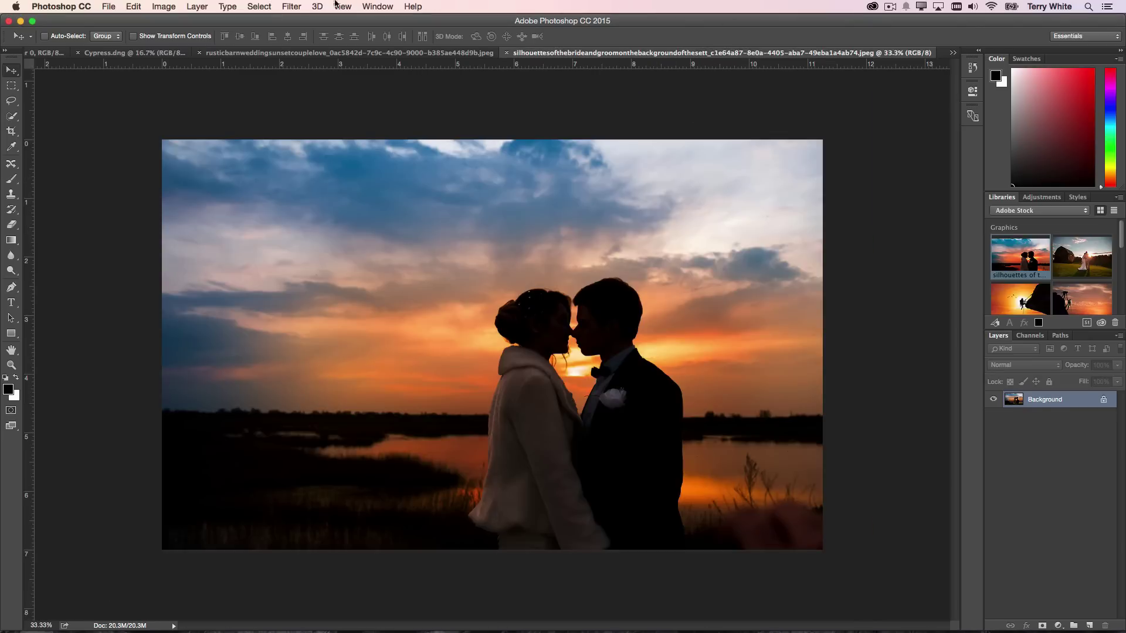
{"action": "left_click", "coordinate": [289, 6]}
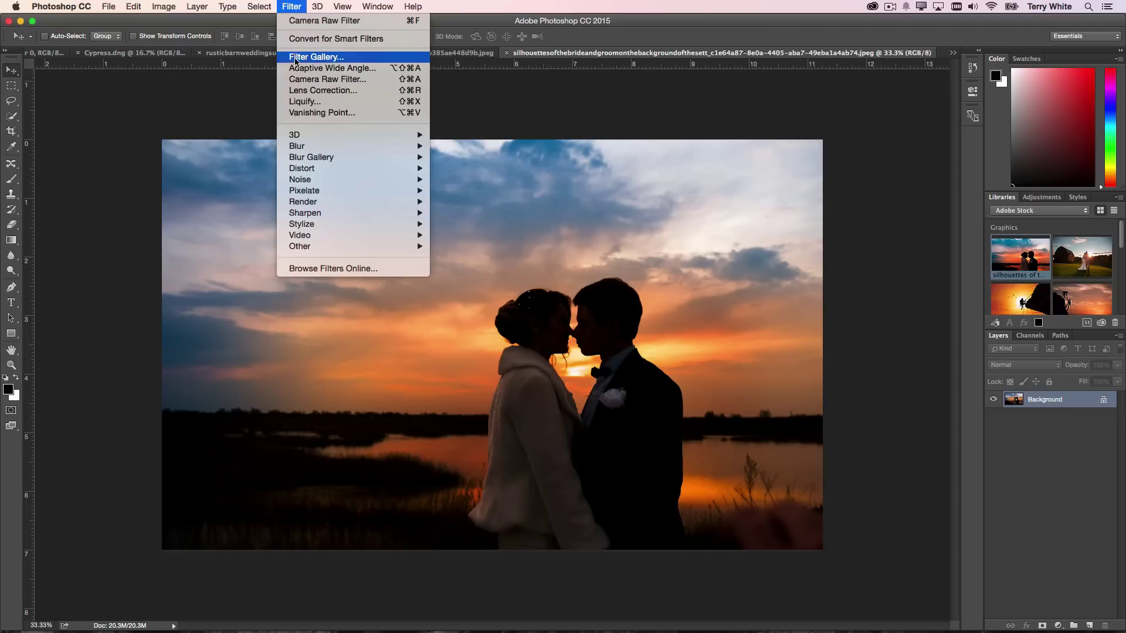
{"action": "left_click", "coordinate": [334, 78]}
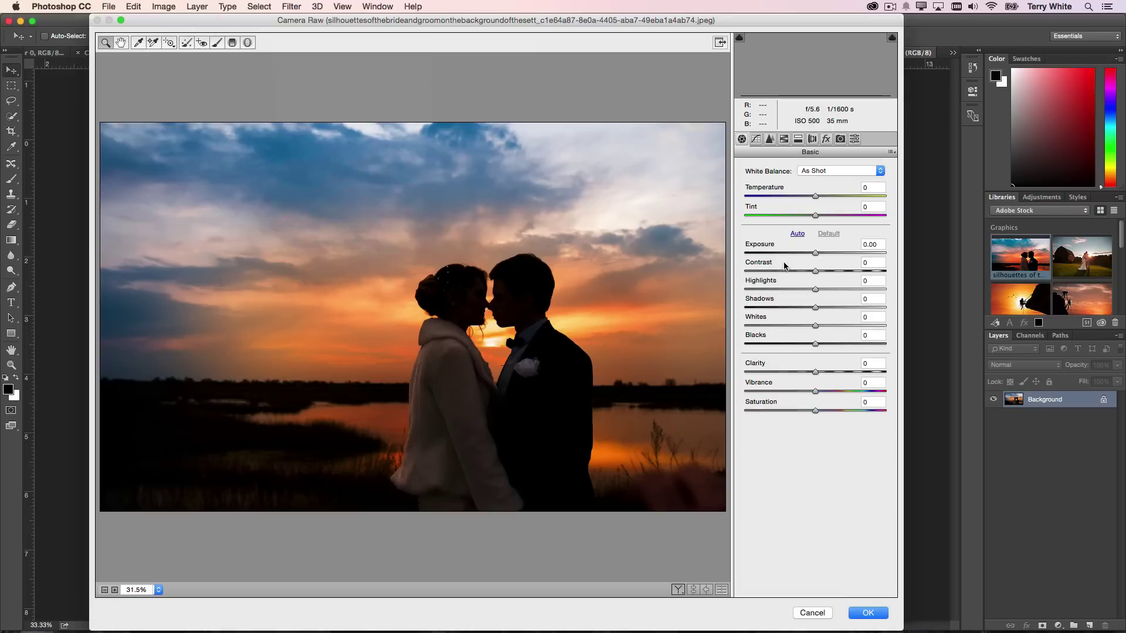
{"action": "left_click", "coordinate": [826, 138]}
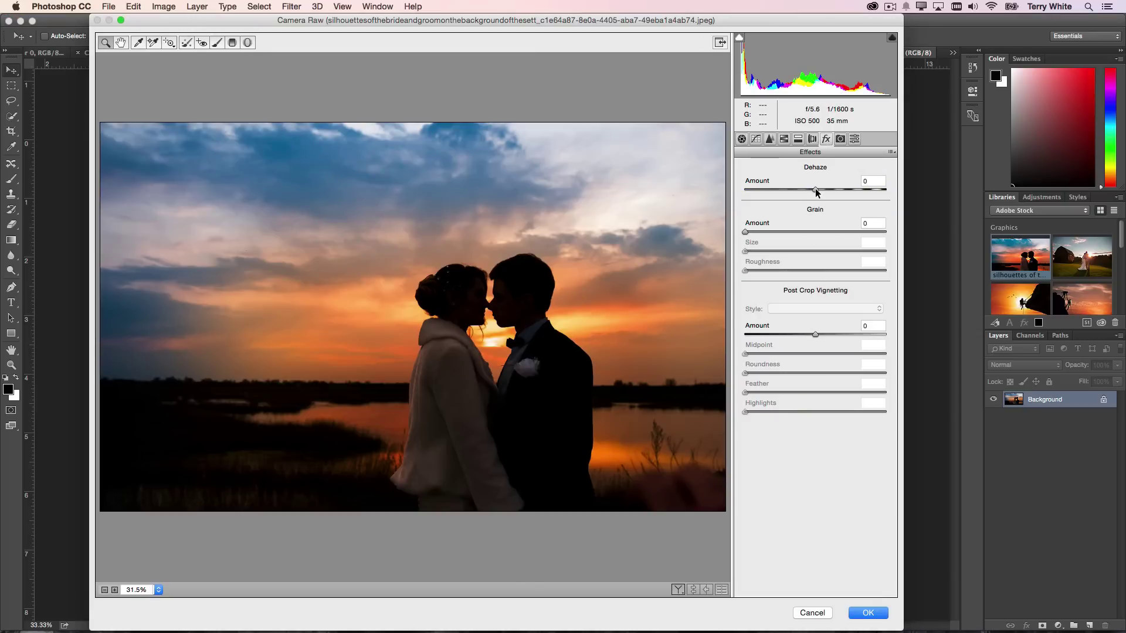
{"action": "left_click_drag", "start_coordinate": [815, 189], "coordinate": [760, 191]}
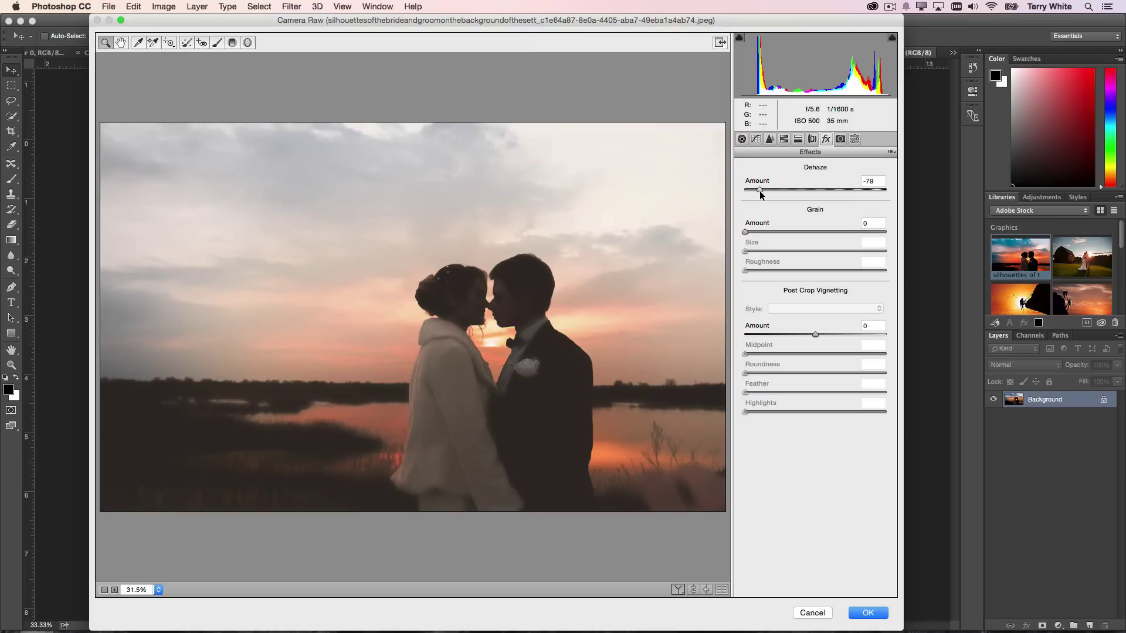
{"action": "left_click_drag", "start_coordinate": [760, 191], "coordinate": [821, 194]}
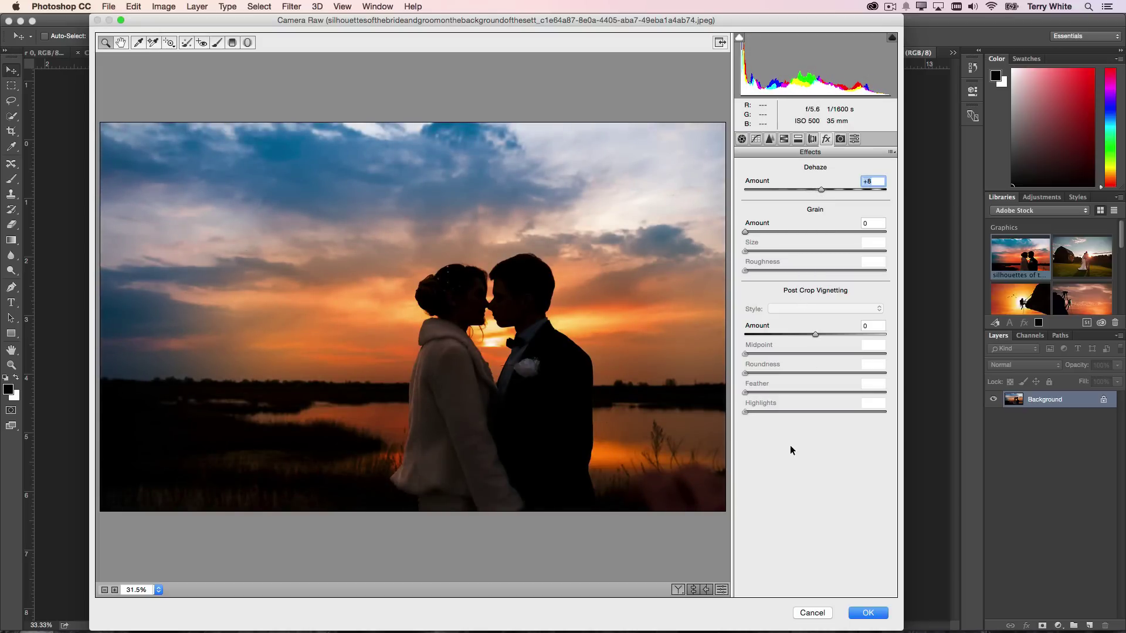
{"action": "left_click", "coordinate": [863, 612]}
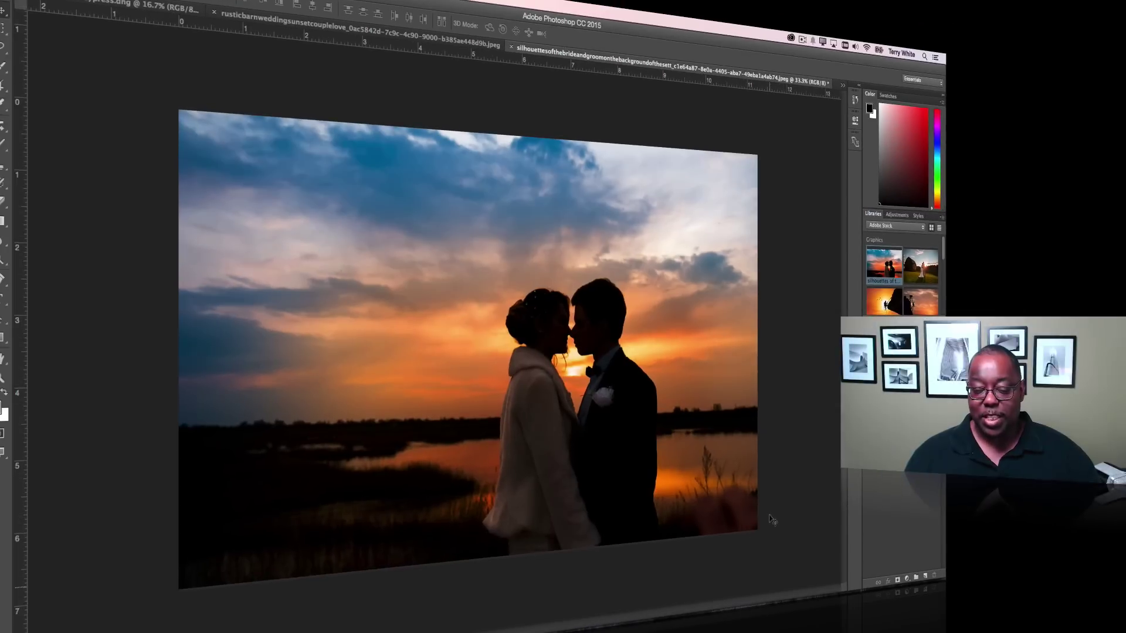